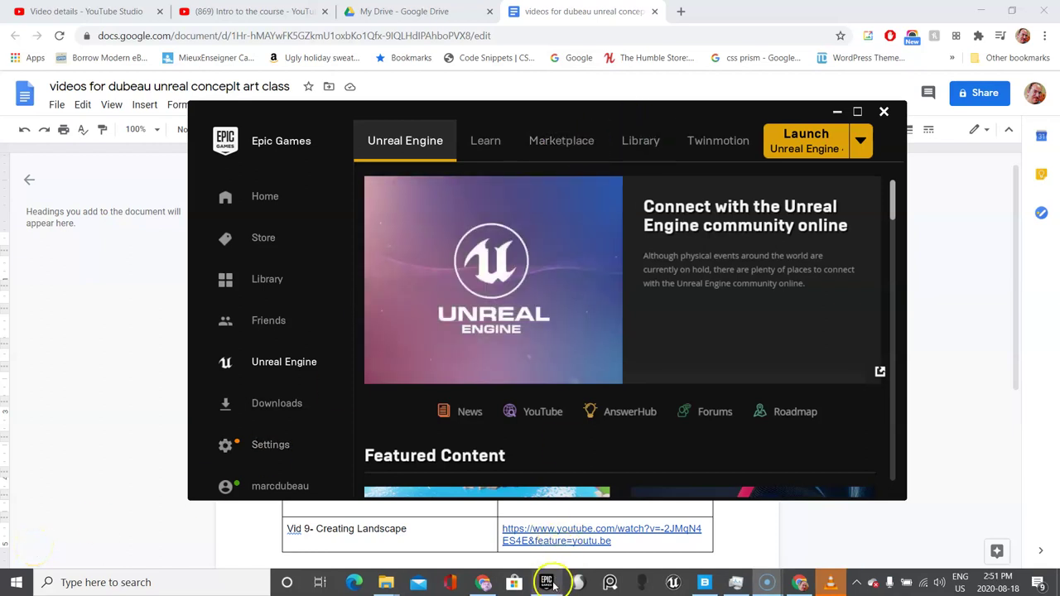
Open the launcher's Library page listing installed engines 4.24.3 and 4.25.3 and My Projects.
mouse_move(552, 585)
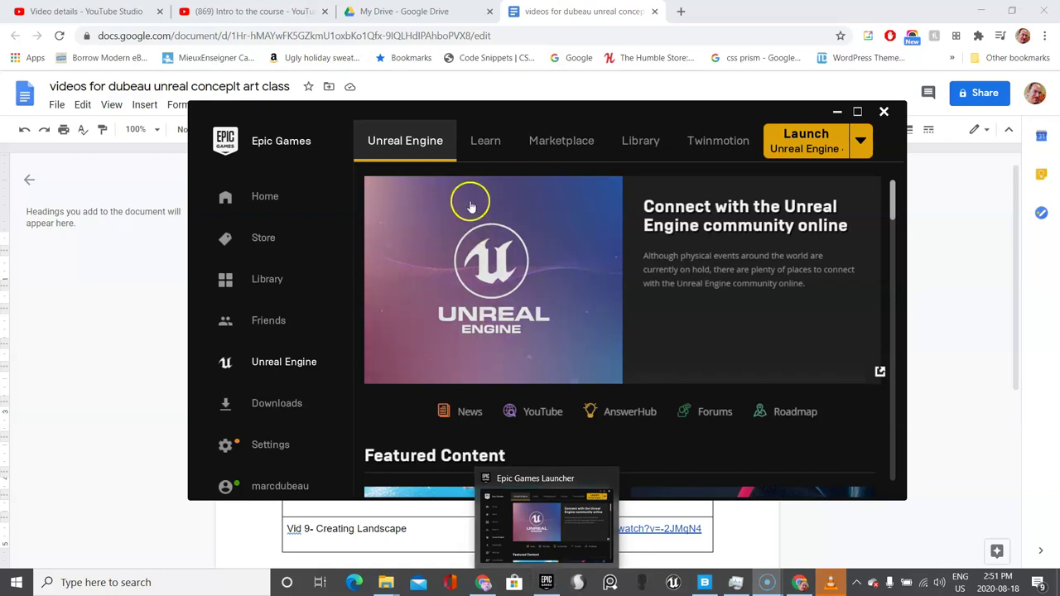
left_click(843, 153)
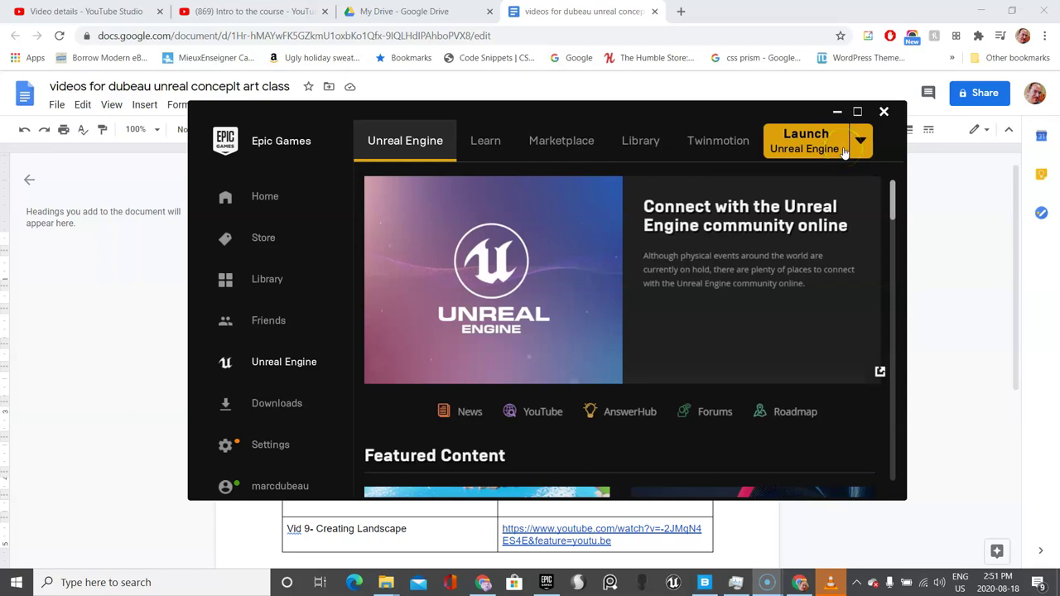
left_click(834, 150)
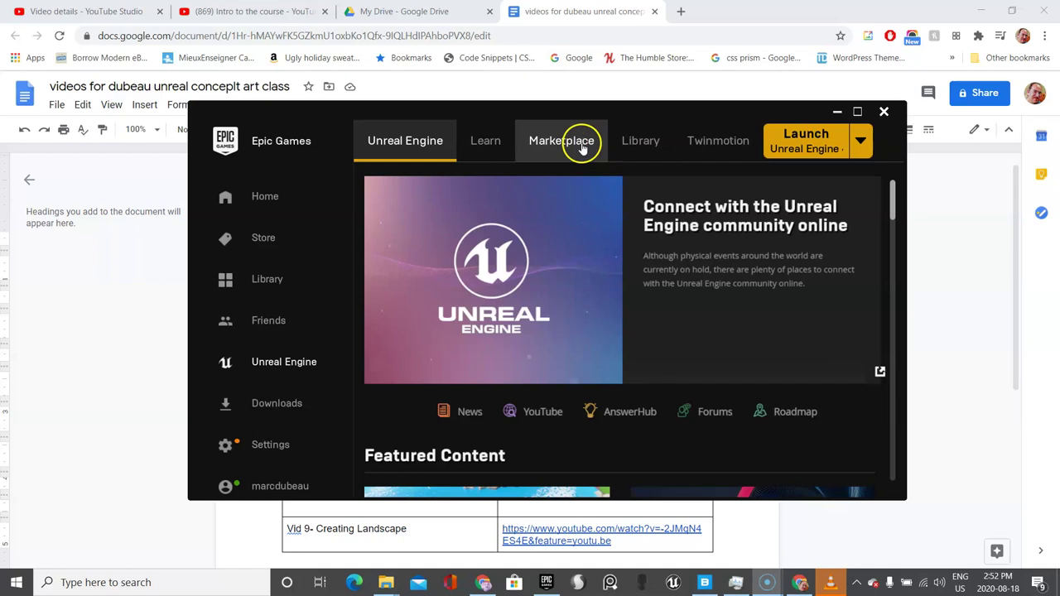
left_click(623, 142)
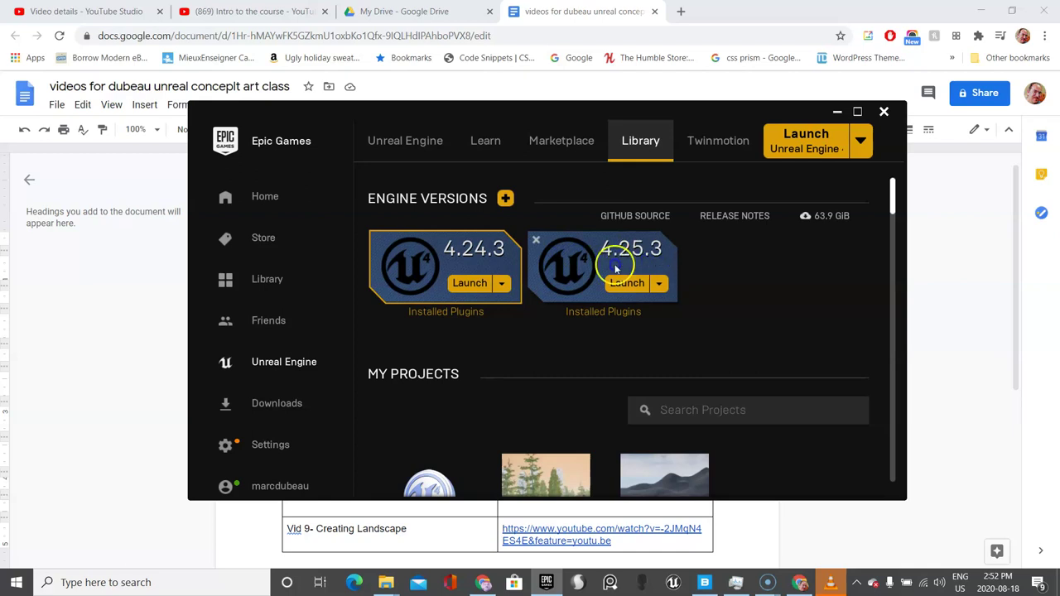
Launch Unreal Engine 4.24.3 to bring up its Project Browser.
left_click(470, 283)
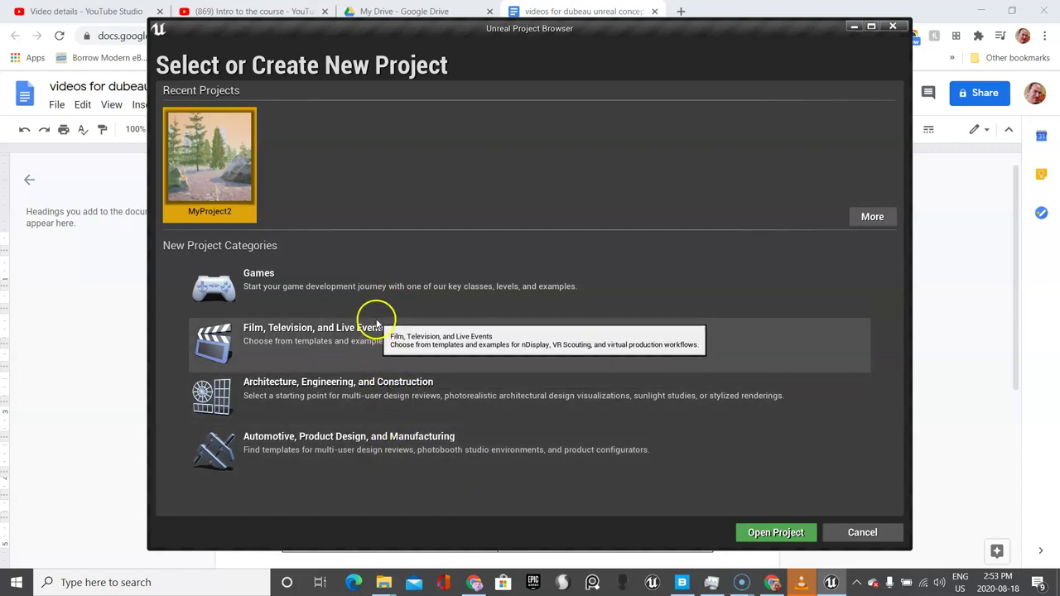
Start a new project from the Games category to reach template selection.
double_click(374, 286)
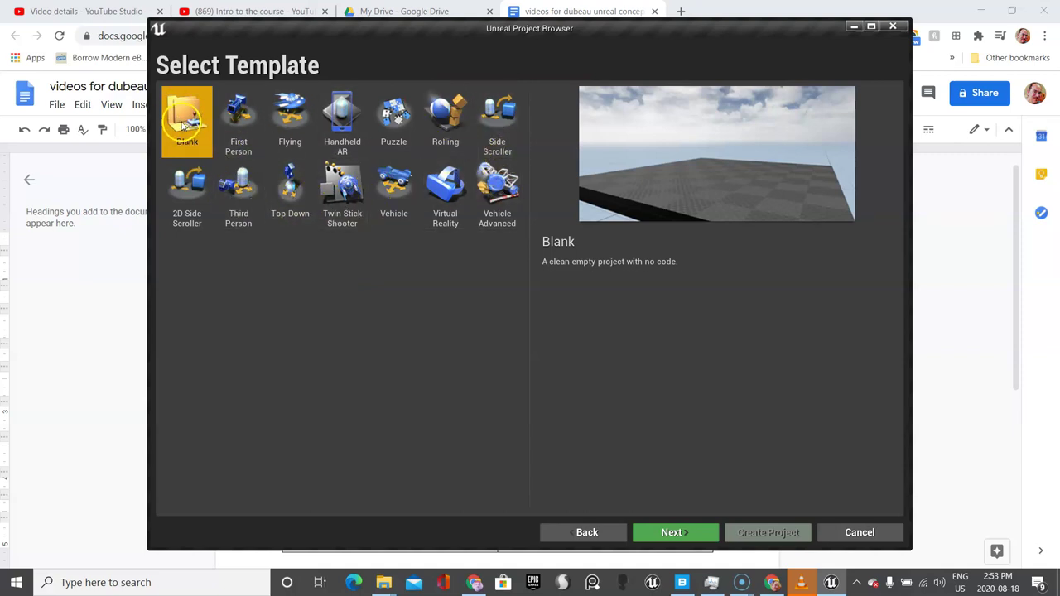
Continue with the Blank template and set project performance to Scalable 3D or 2D.
left_click(689, 532)
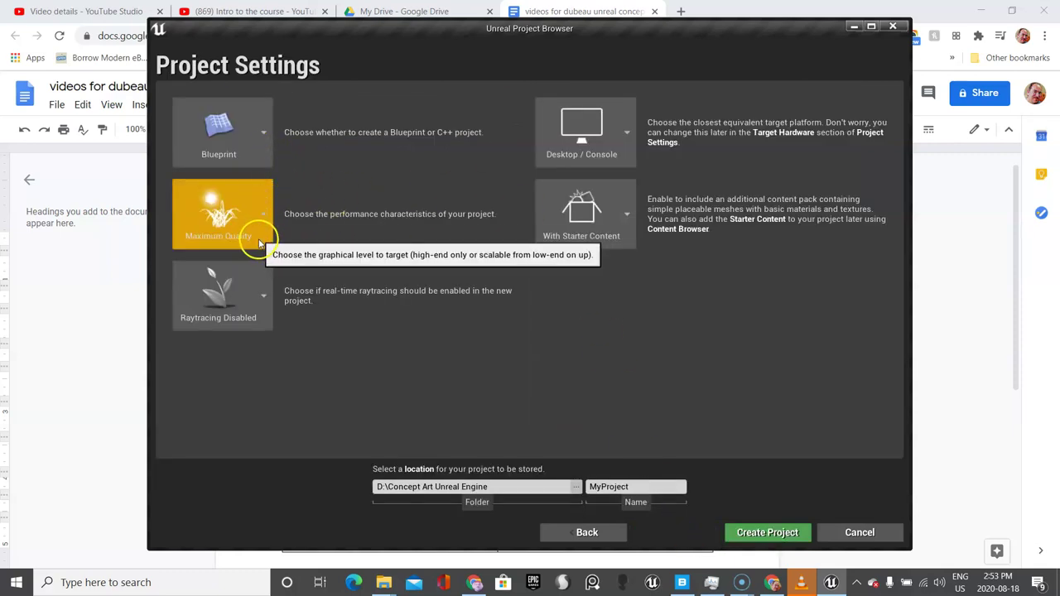
left_click(262, 217)
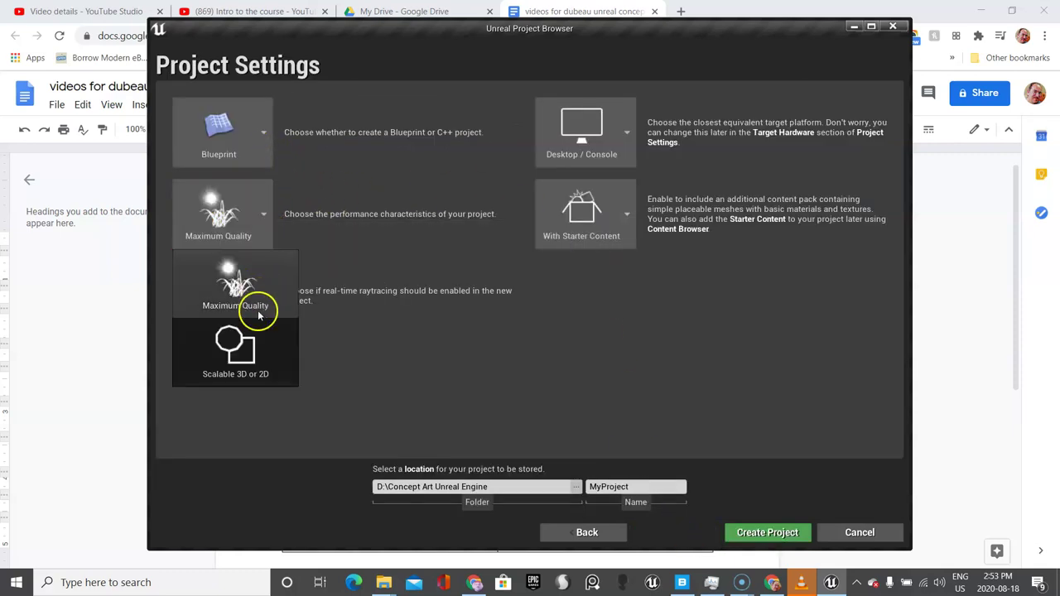
left_click(256, 343)
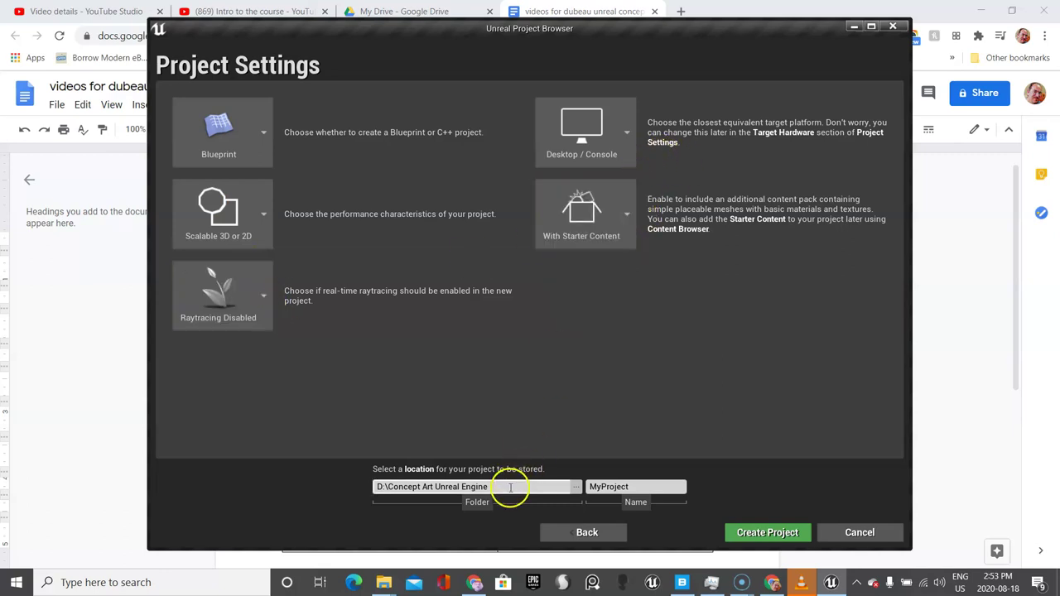
Name the project MyProjectconceptart and create it.
left_click(643, 485)
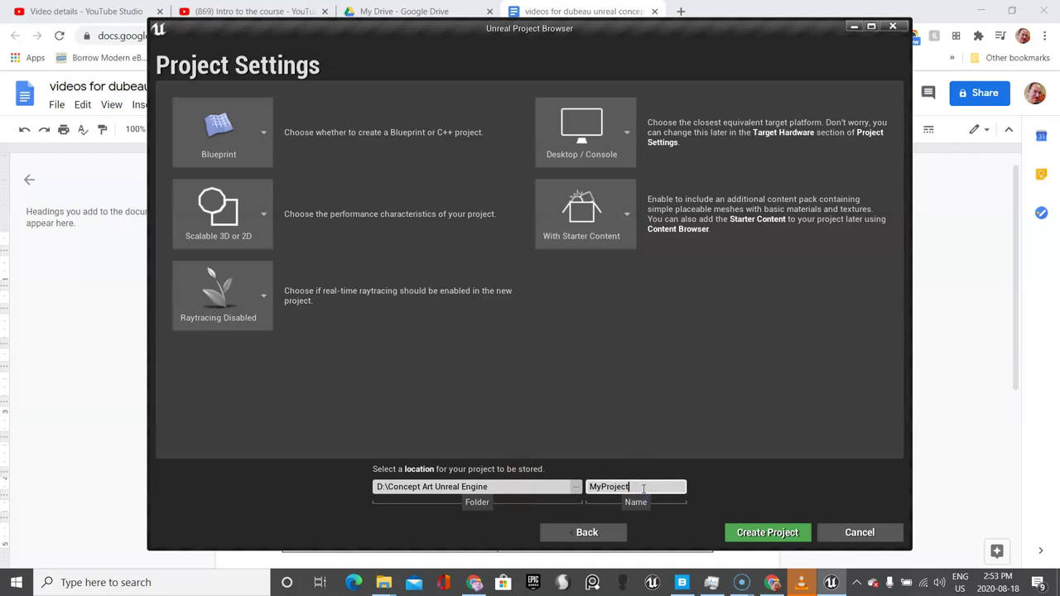
type("concept ar")
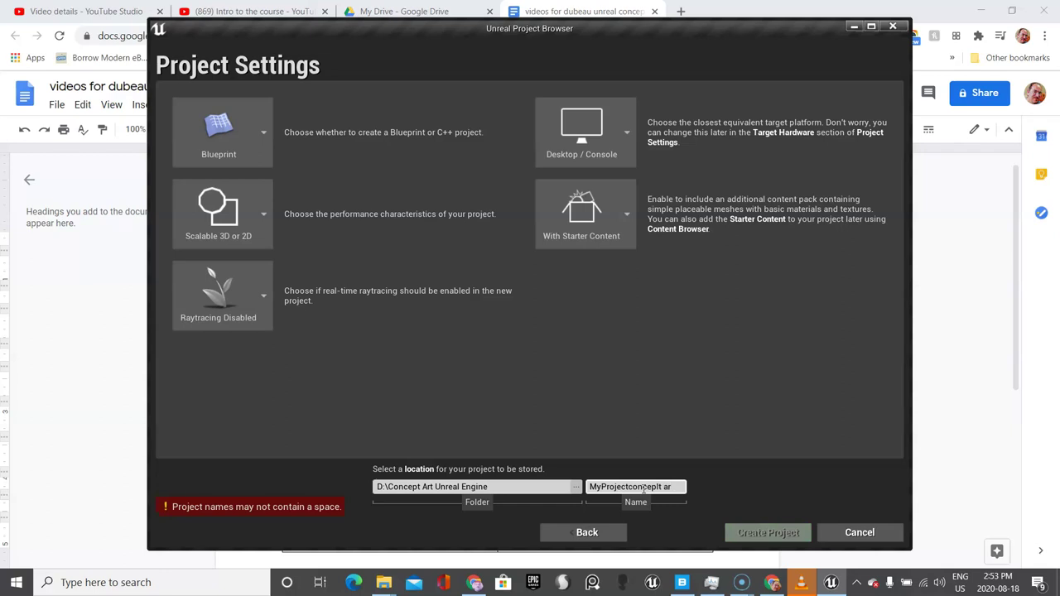
key("BackSpace")
key("BackSpace")
key("BackSpace")
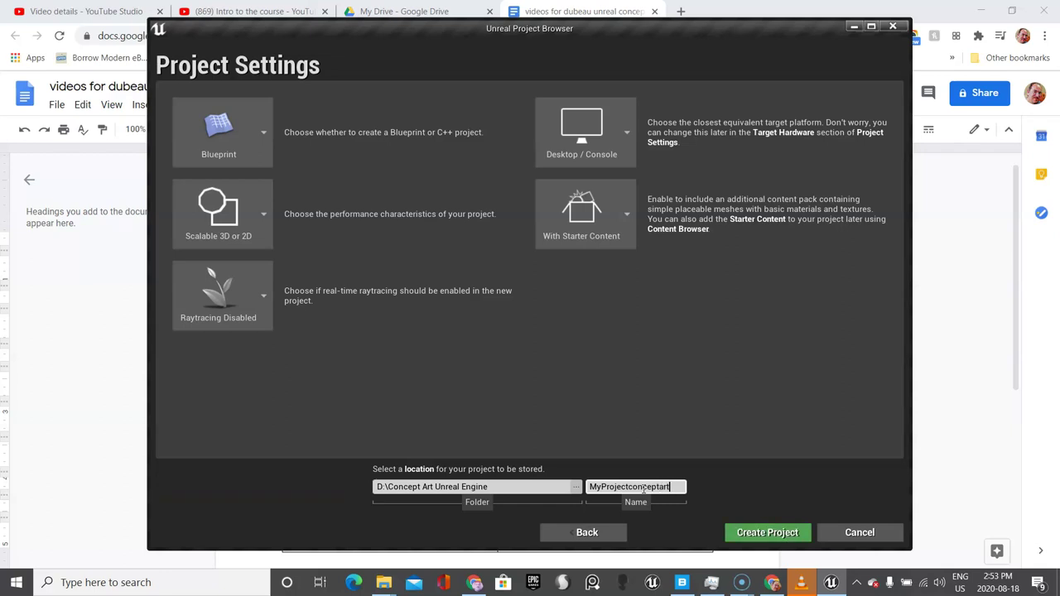
left_click(744, 532)
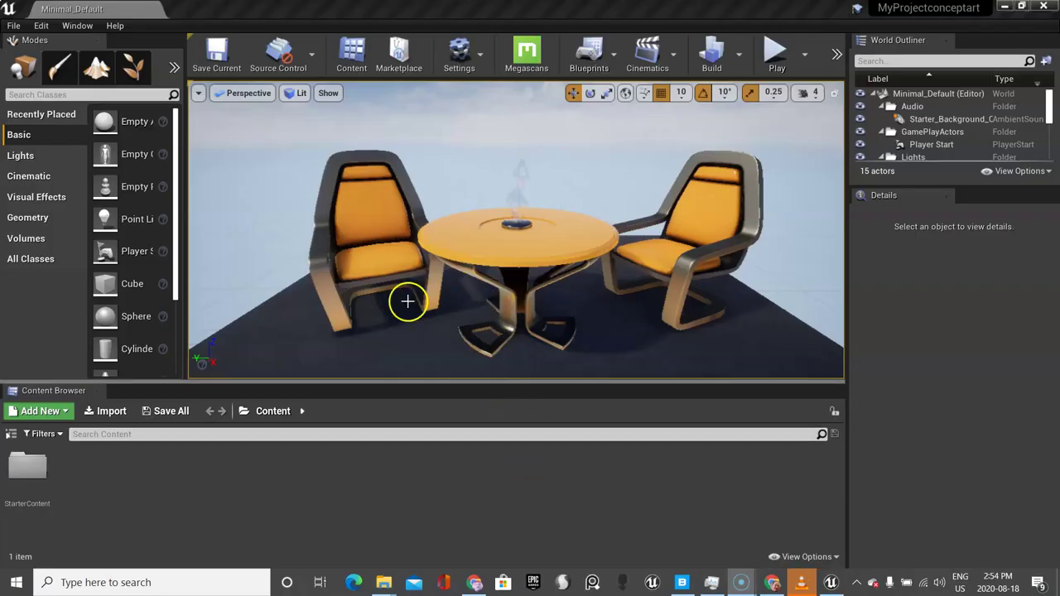
Select the floor and pull the camera back to see the chairs and table.
left_click(284, 324)
scroll(284, 323, "down", 3)
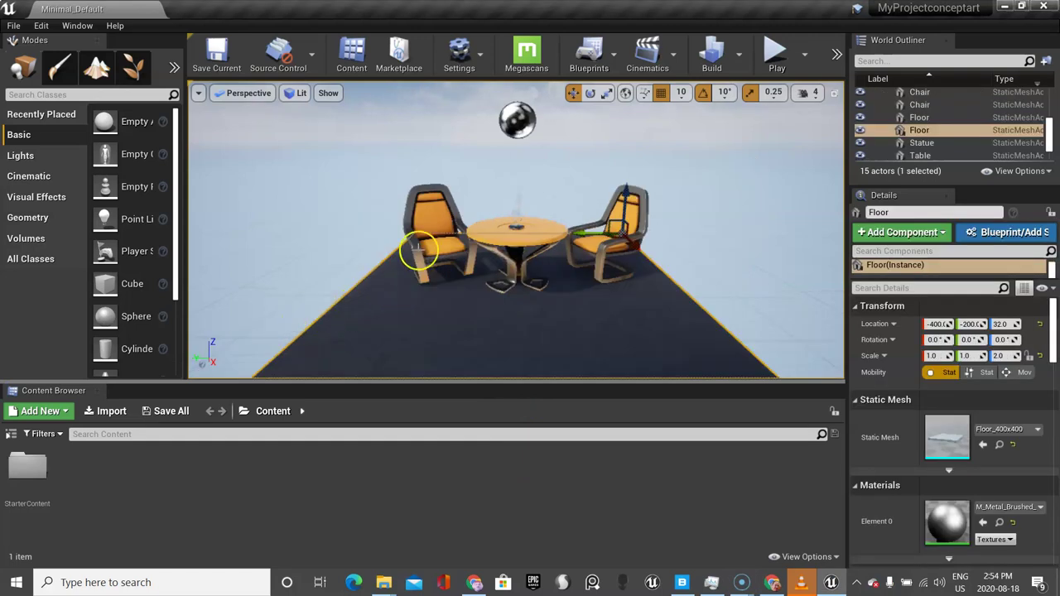
scroll(391, 240, "down", 3)
scroll(390, 240, "down", 3)
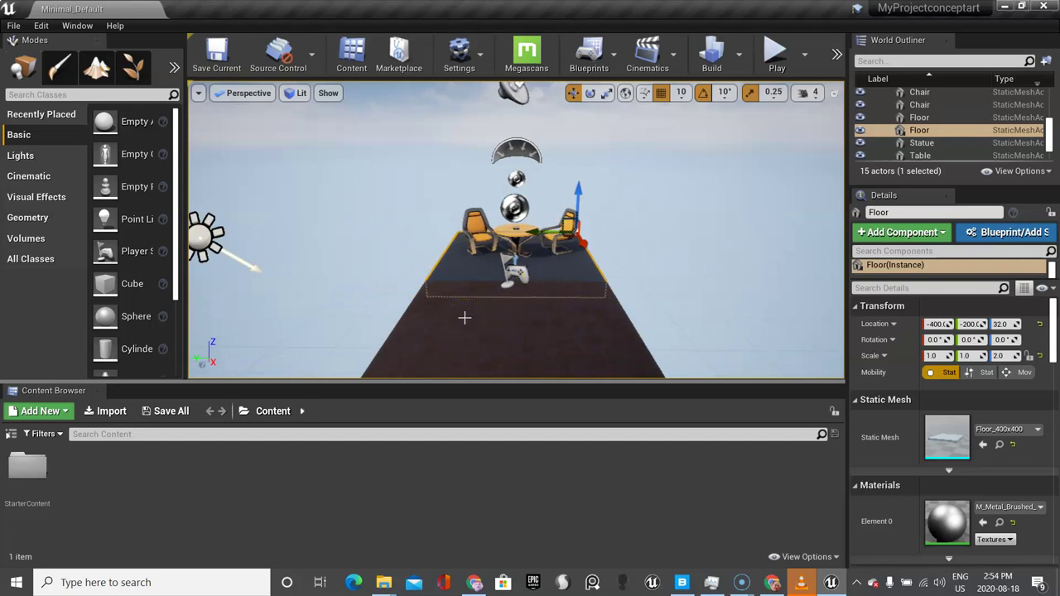
Switch the viewport to Game View so editor icons and gizmos are hidden.
key("g")
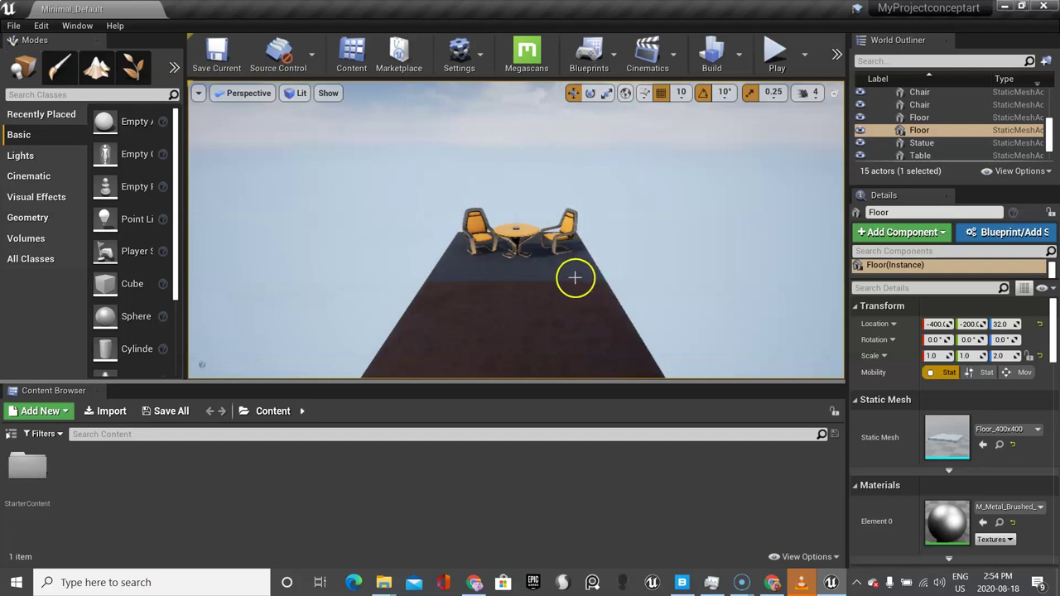
key("g")
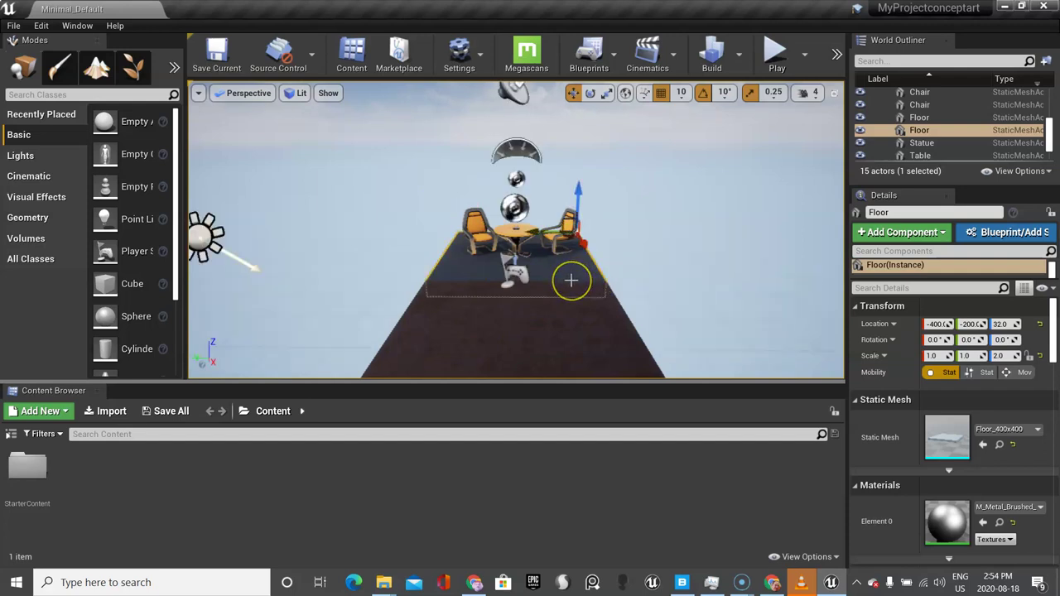
key("g")
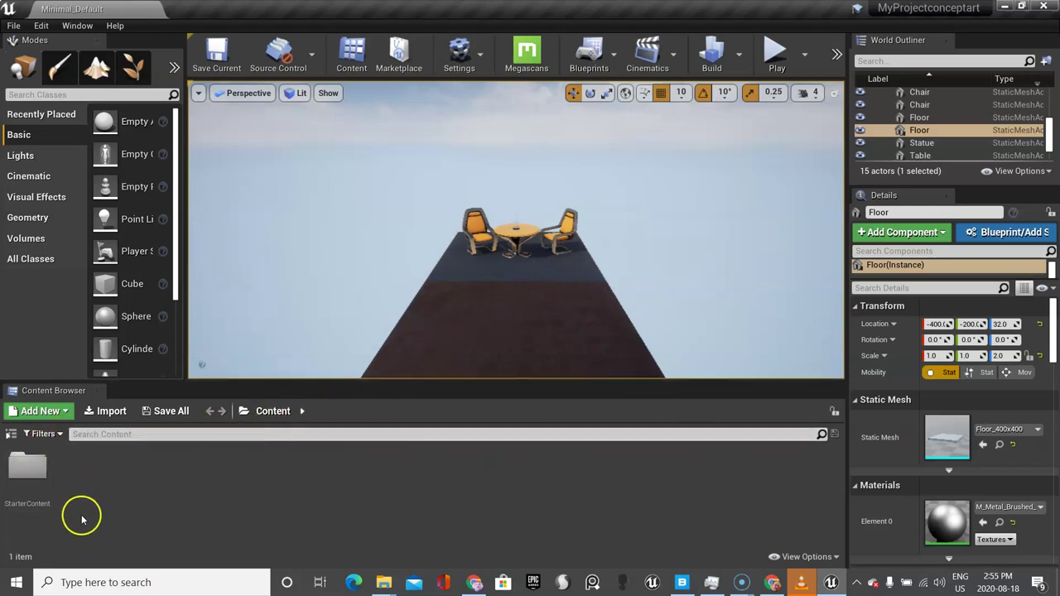
double_click(29, 477)
double_click(377, 490)
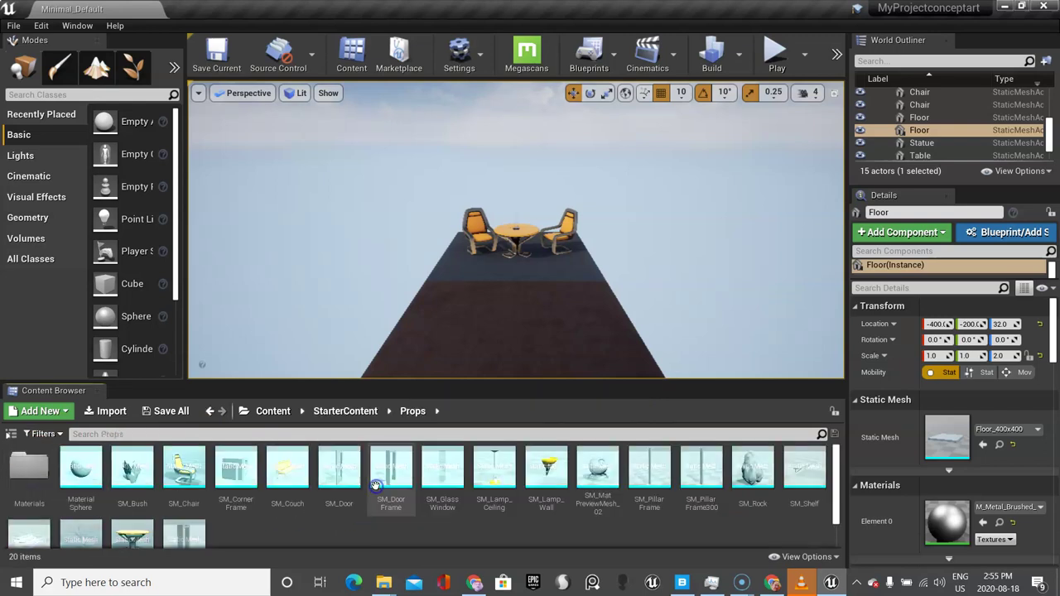
left_click(336, 414)
left_click(277, 414)
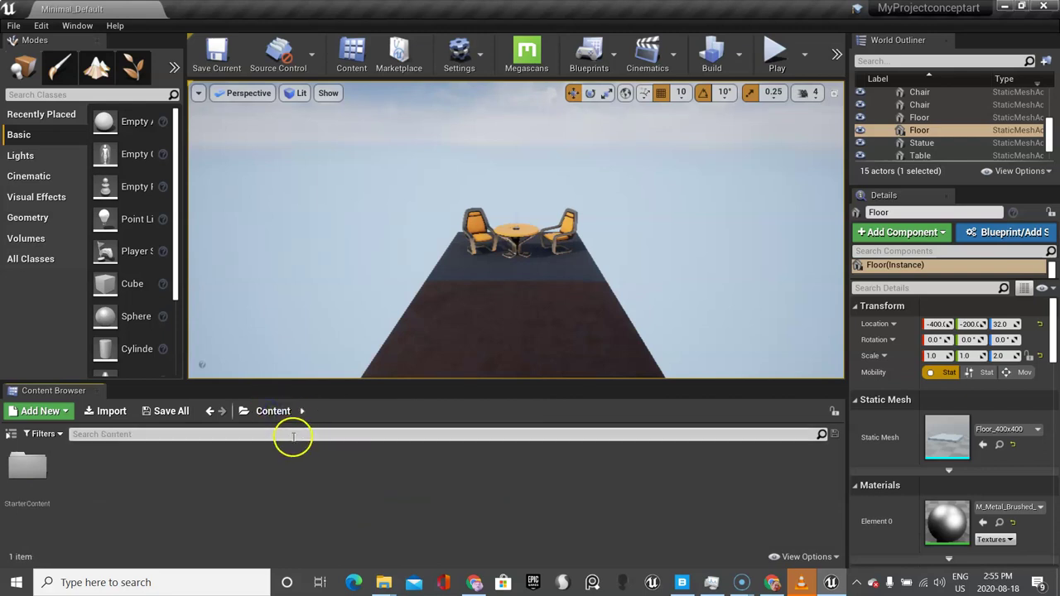
Create a new folder named stufff in the Content folder.
right_click(190, 474)
left_click(248, 27)
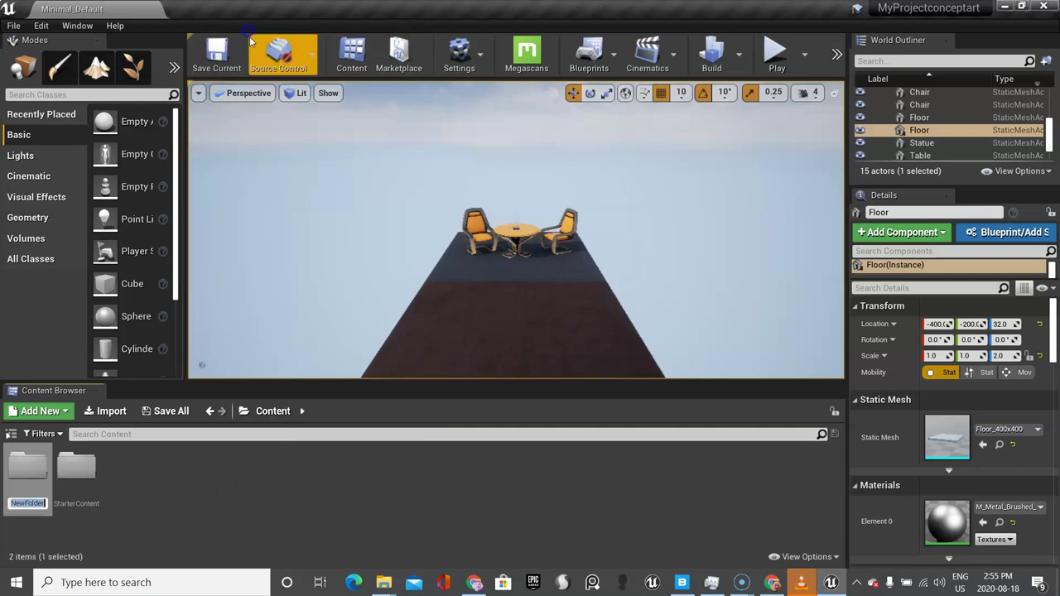
type("stuff")
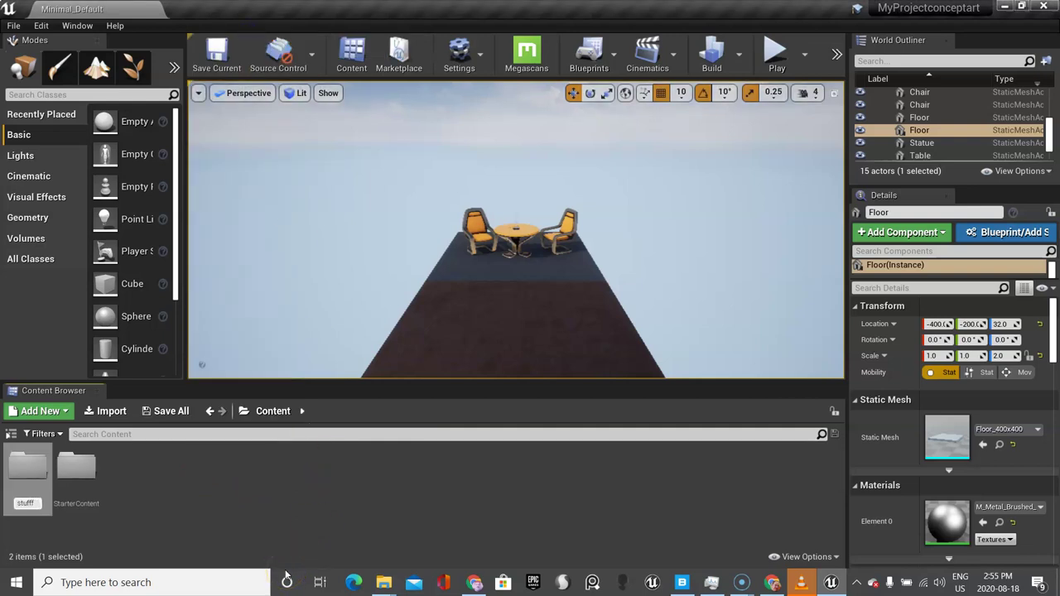
key("Return")
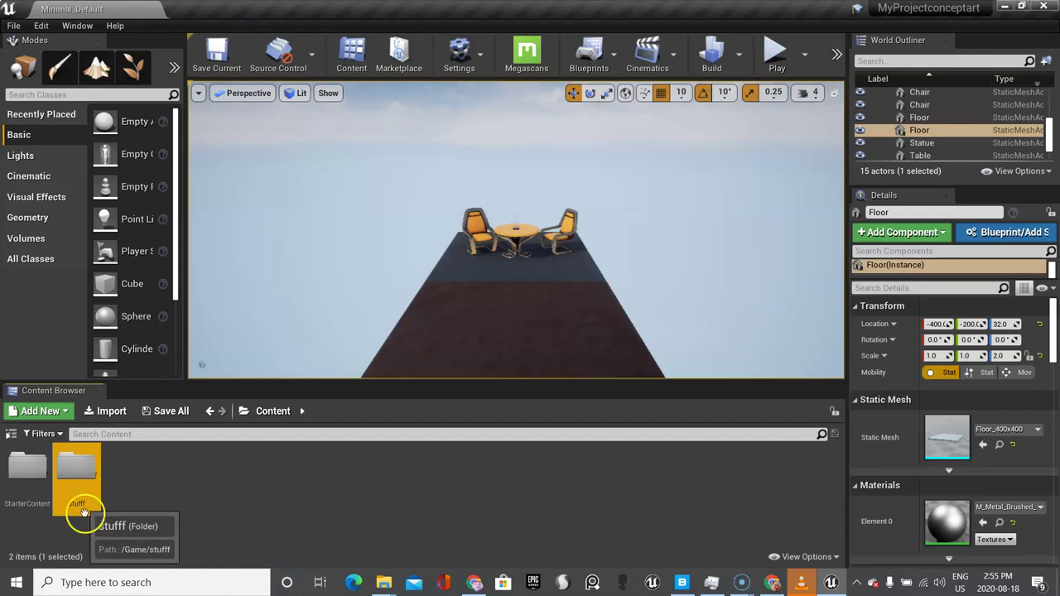
Delete the stufff folder and confirm the deletion.
right_click(83, 469)
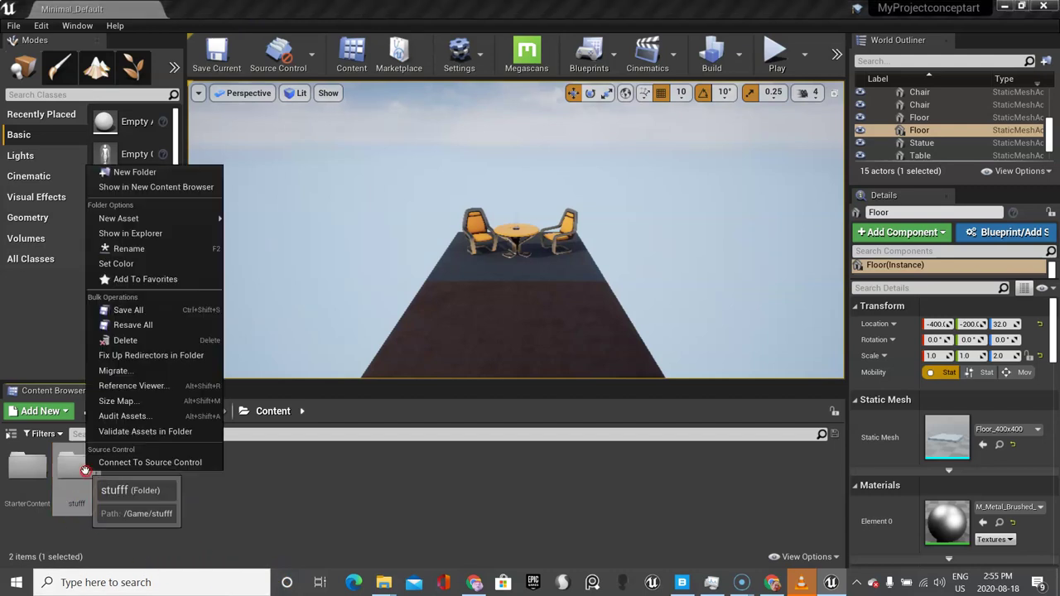
left_click(142, 340)
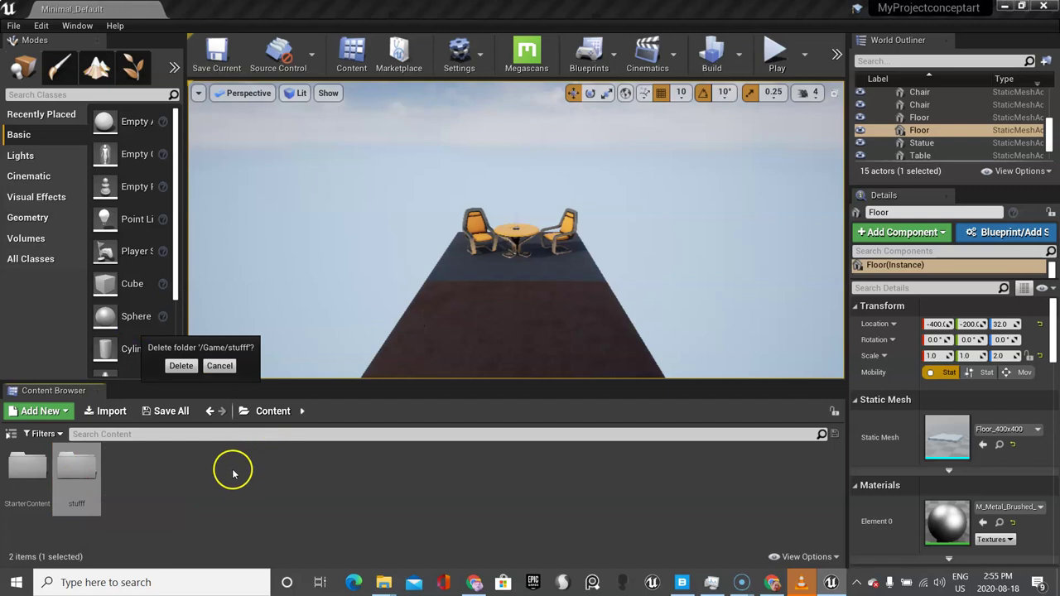
left_click(186, 369)
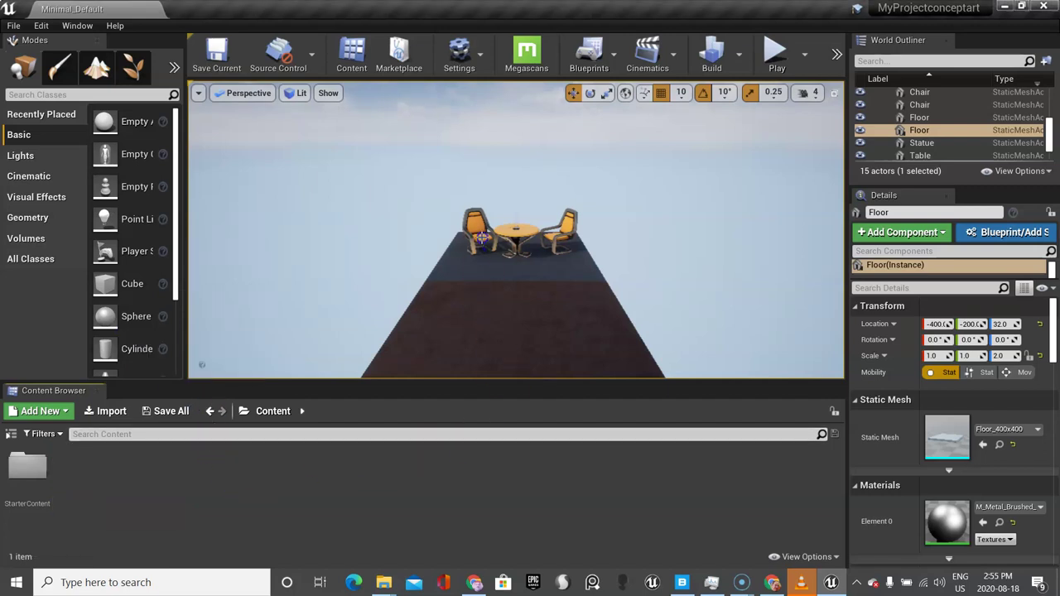
left_click(475, 228)
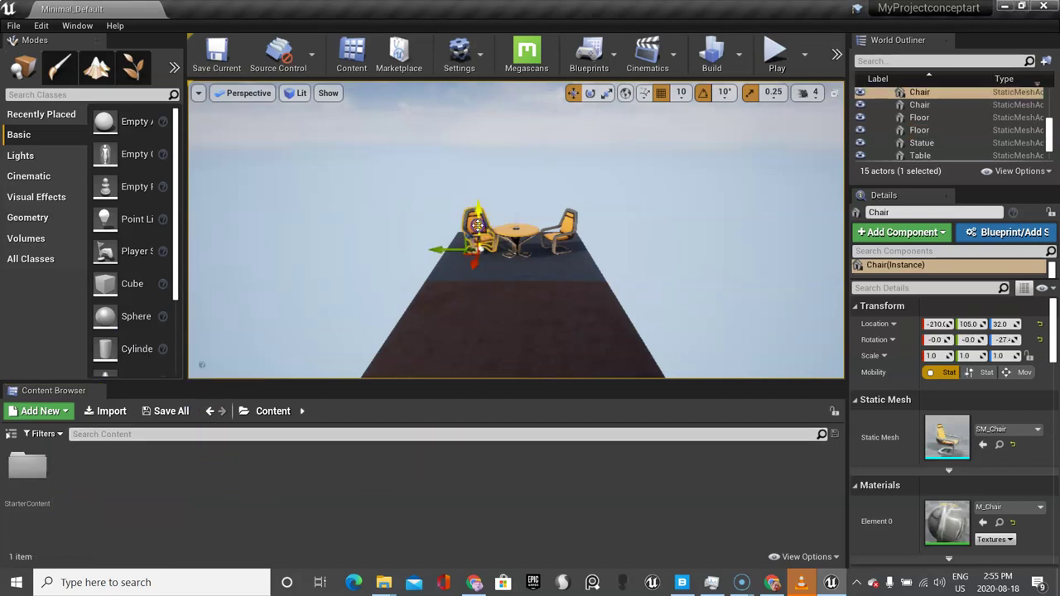
left_click(873, 267)
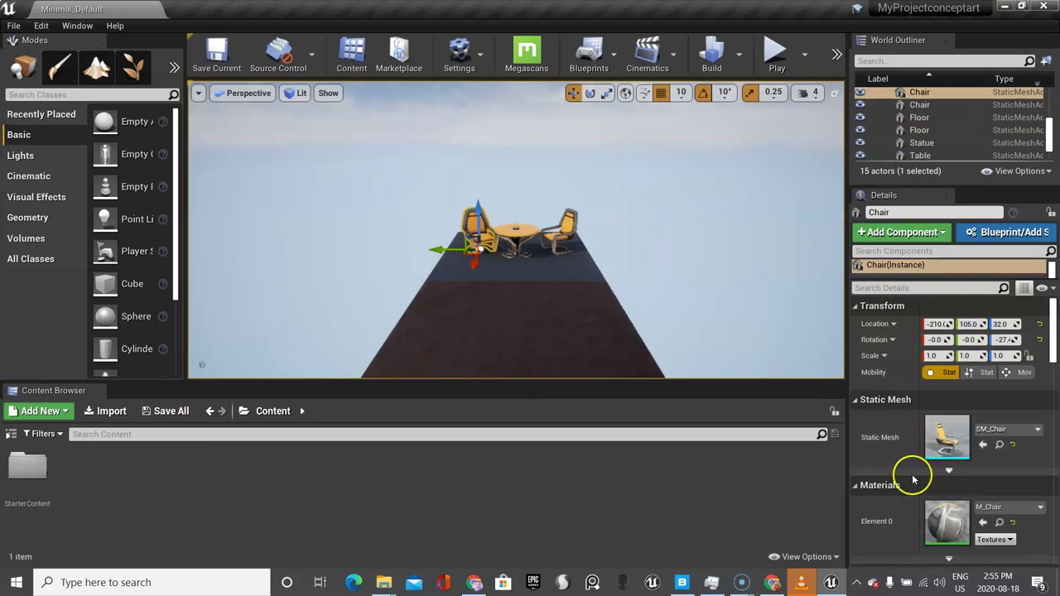
scroll(925, 426, "down", 5)
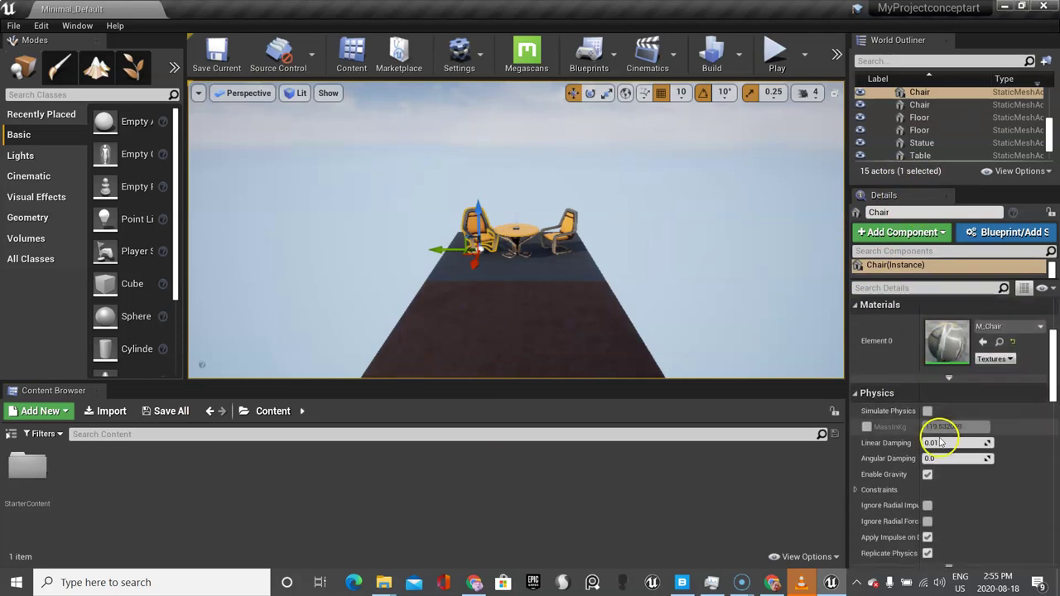
scroll(937, 442, "up", 2)
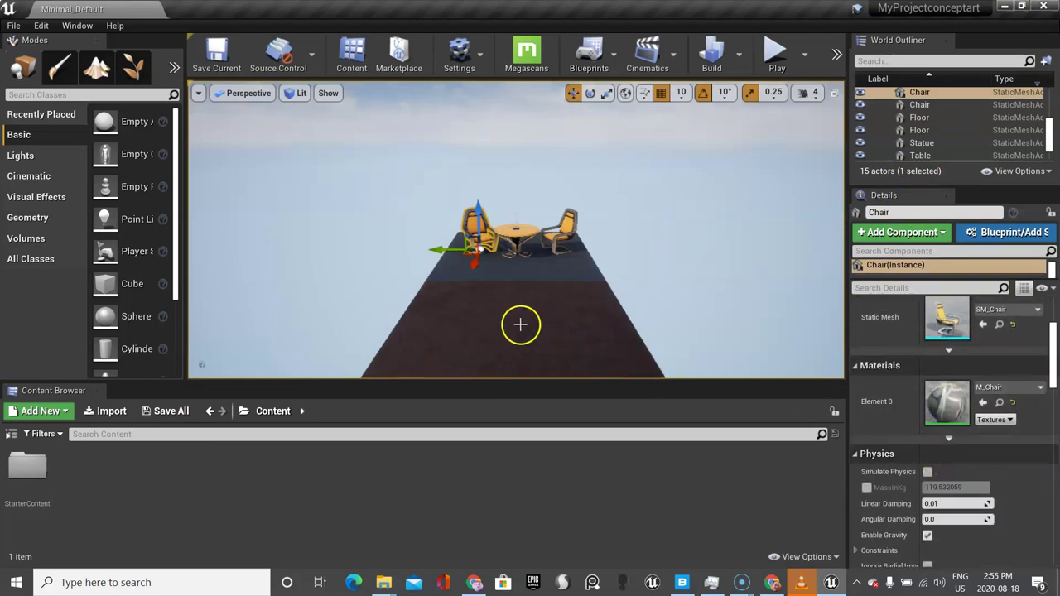
left_click(519, 323)
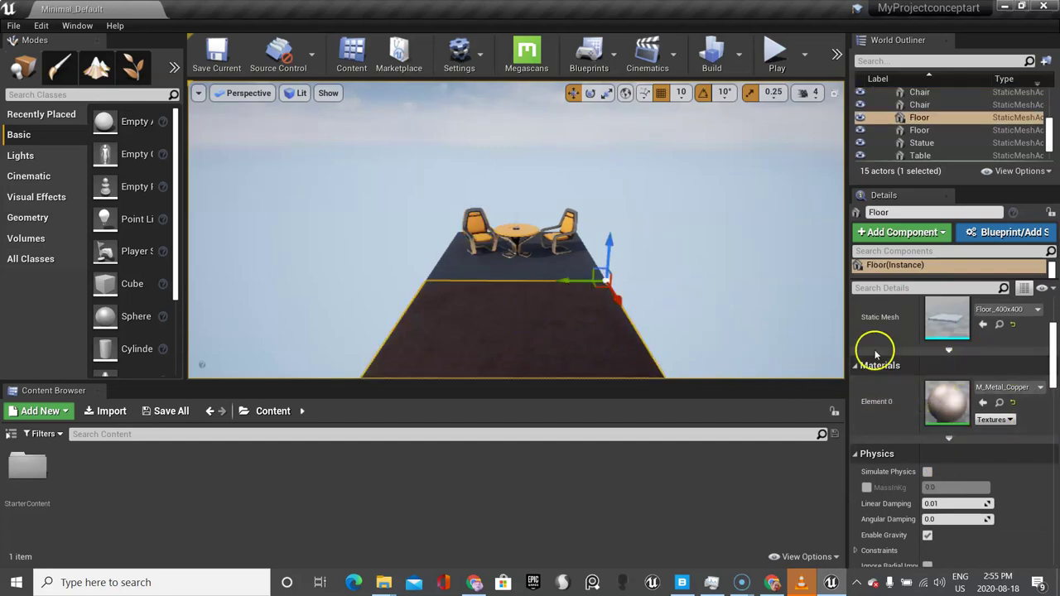
key("g")
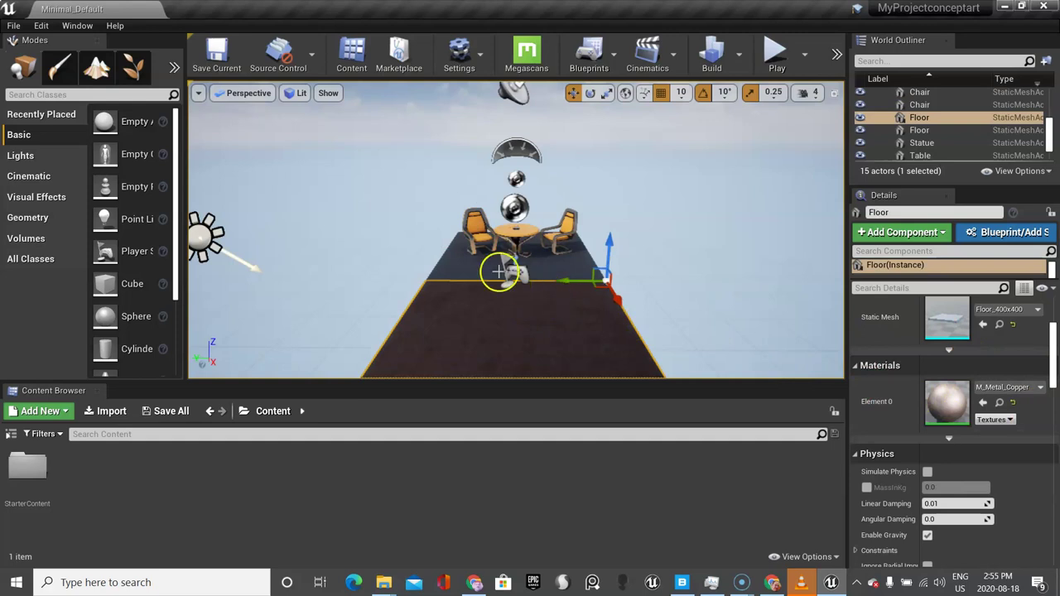
left_click(517, 152)
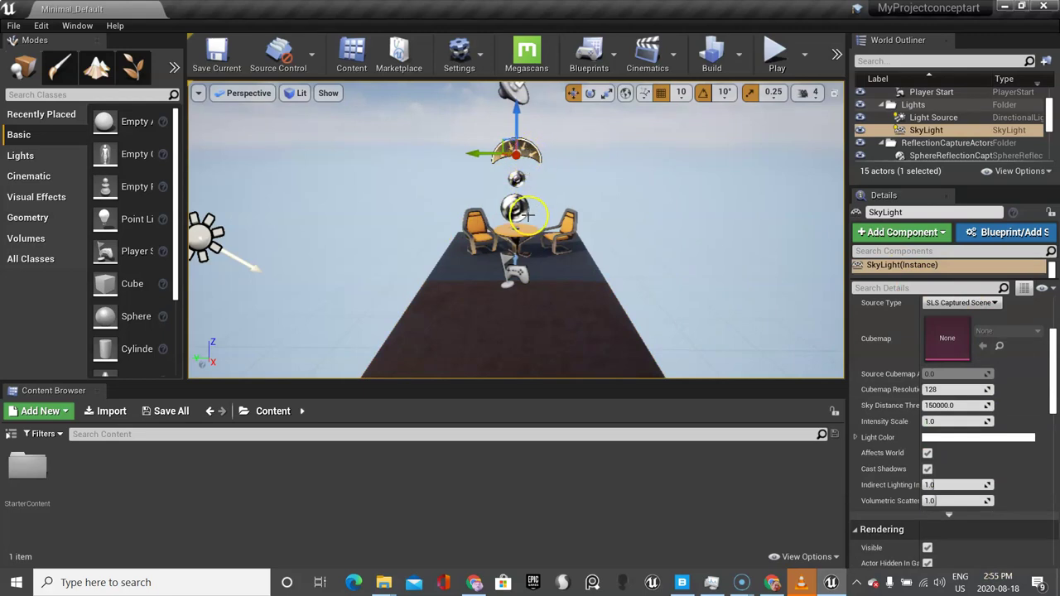
key("g")
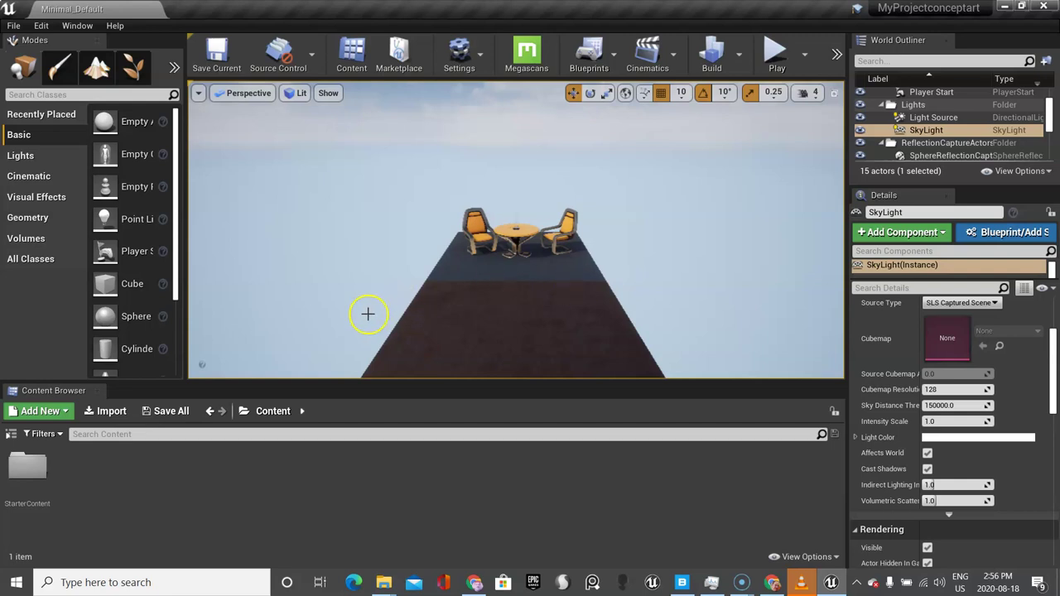
Select BP_Sky_Sphere, then collapse the Sky and Fog, StaticMeshes and Volumes outliner folders.
scroll(348, 329, "up", 1)
scroll(346, 331, "up", 1)
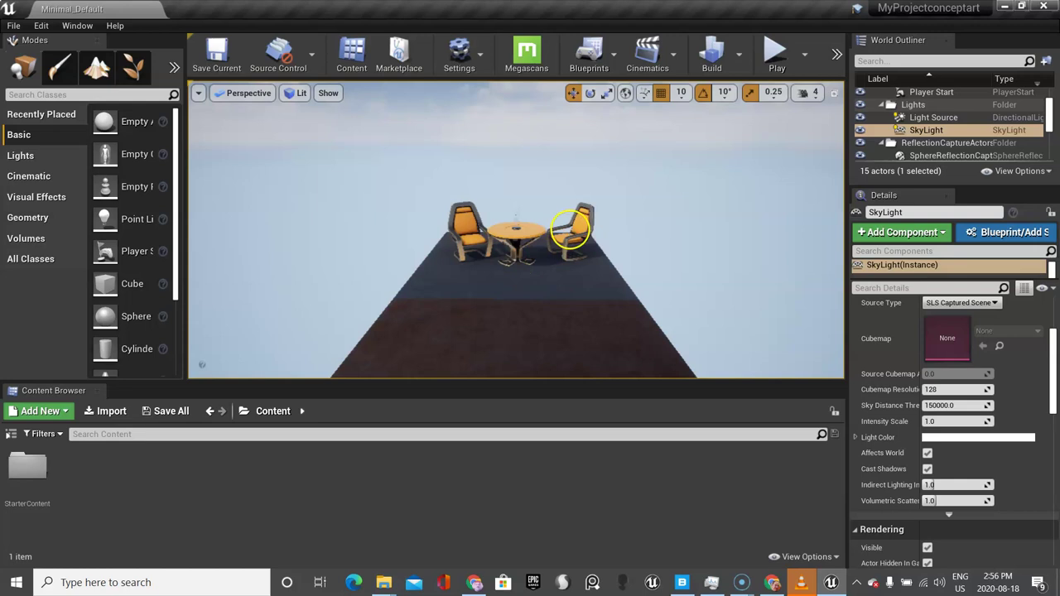
left_click(568, 232)
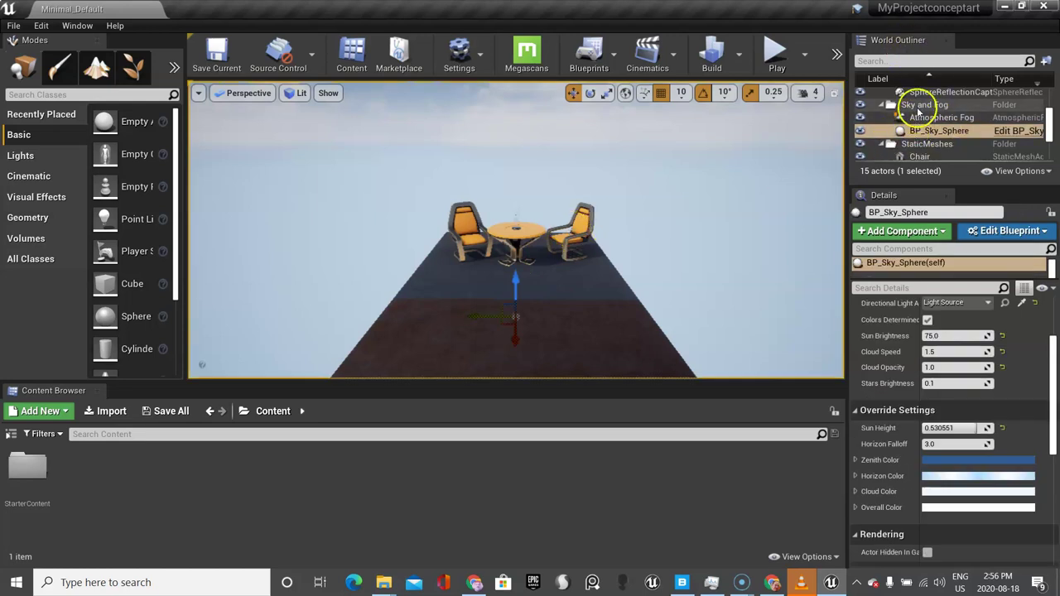
left_click(883, 105)
left_click(883, 118)
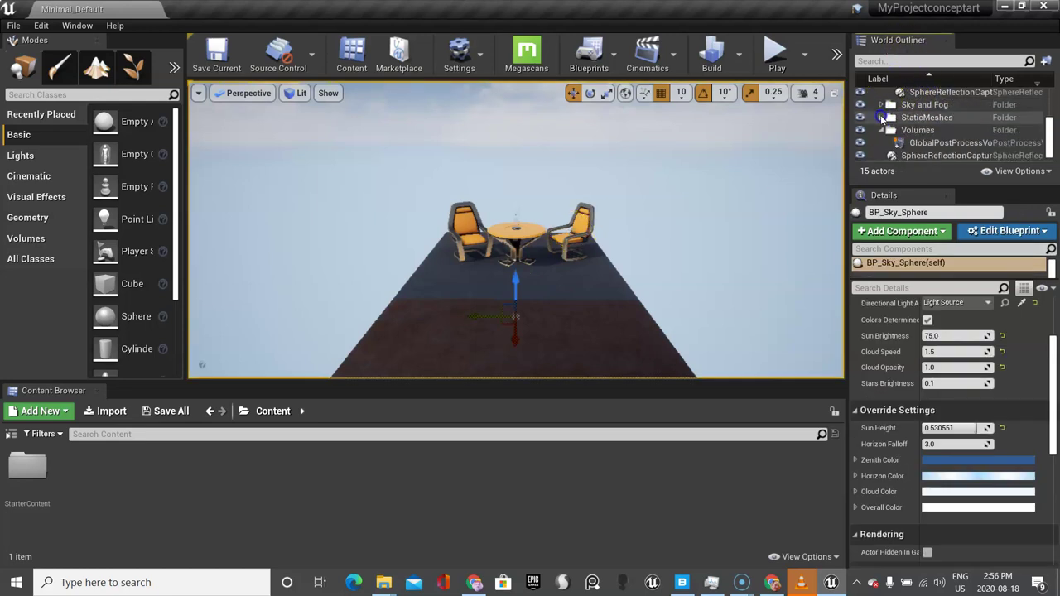
left_click(883, 130)
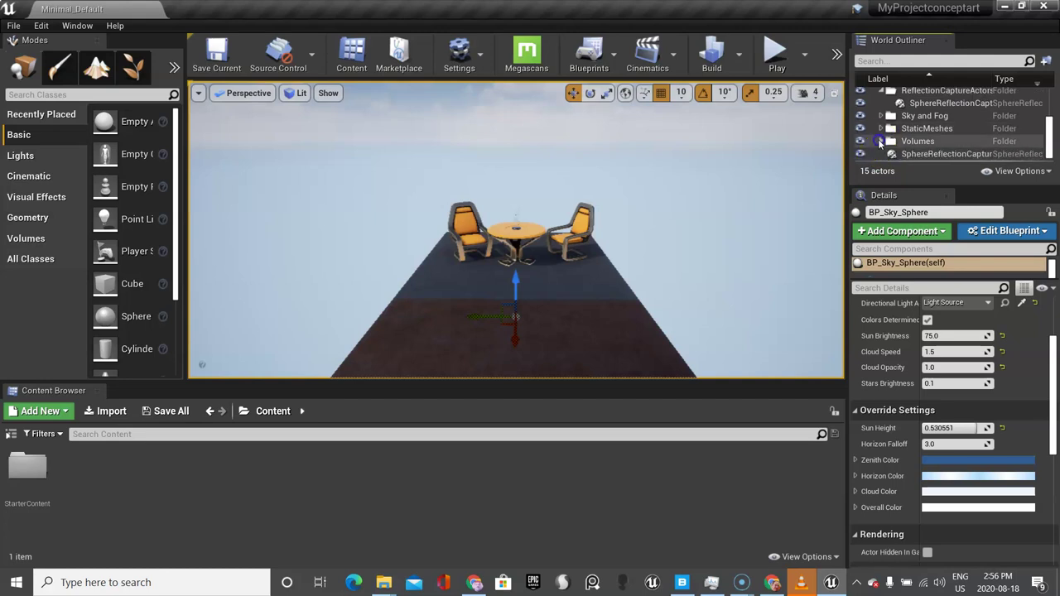
Delete the left chair, the far floor piece and the other chair.
left_click(464, 234)
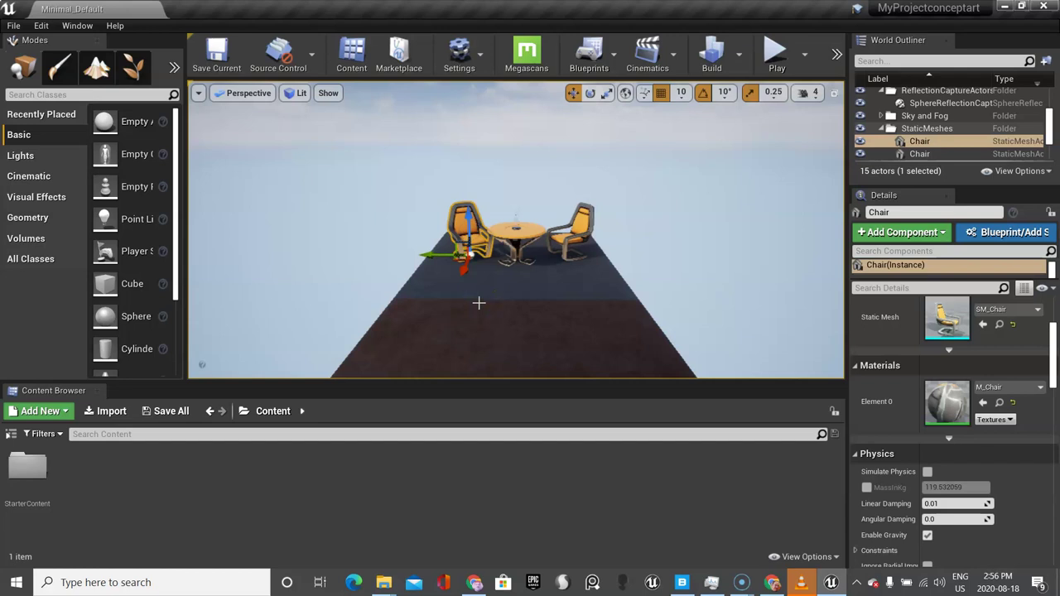
key("Delete")
left_click(547, 260)
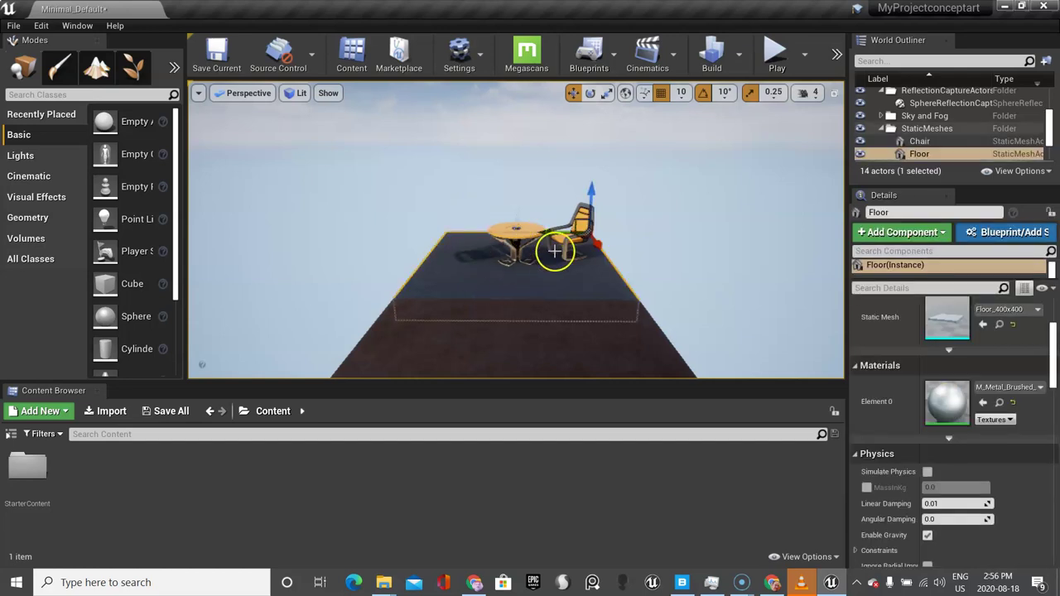
key("Delete")
left_click(577, 243)
key("Delete")
Delete the table, the remaining floor piece and the statue.
left_click(531, 238)
key("Delete")
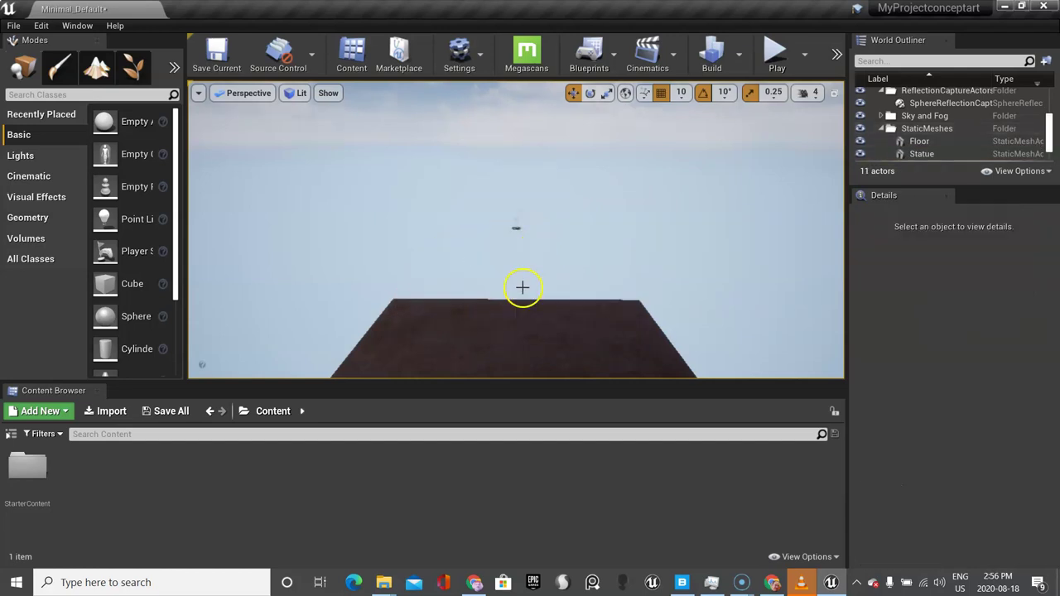
left_click(539, 331)
key("Delete")
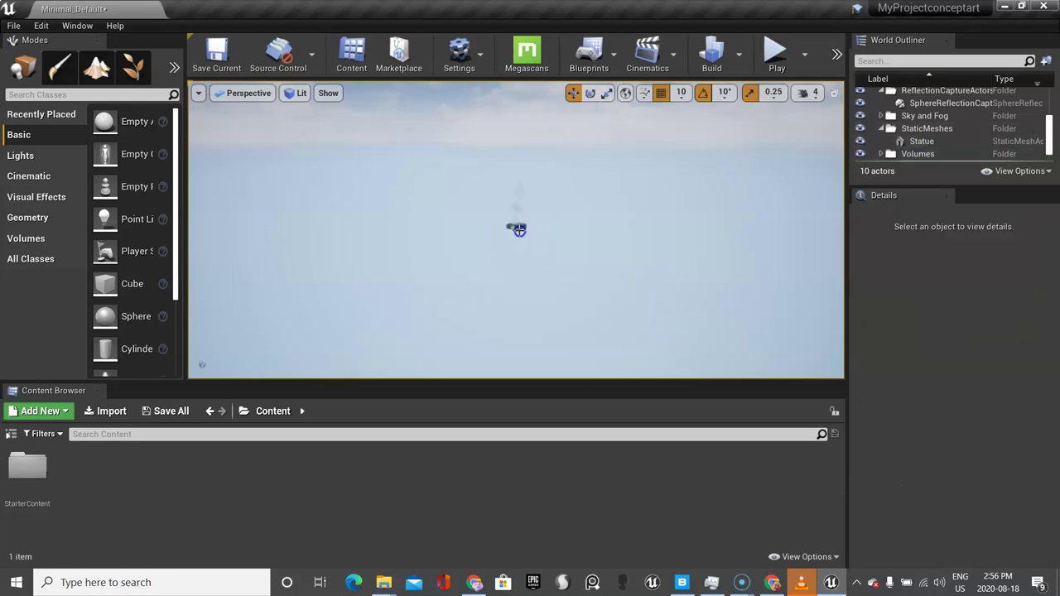
left_click(516, 225)
key("Delete")
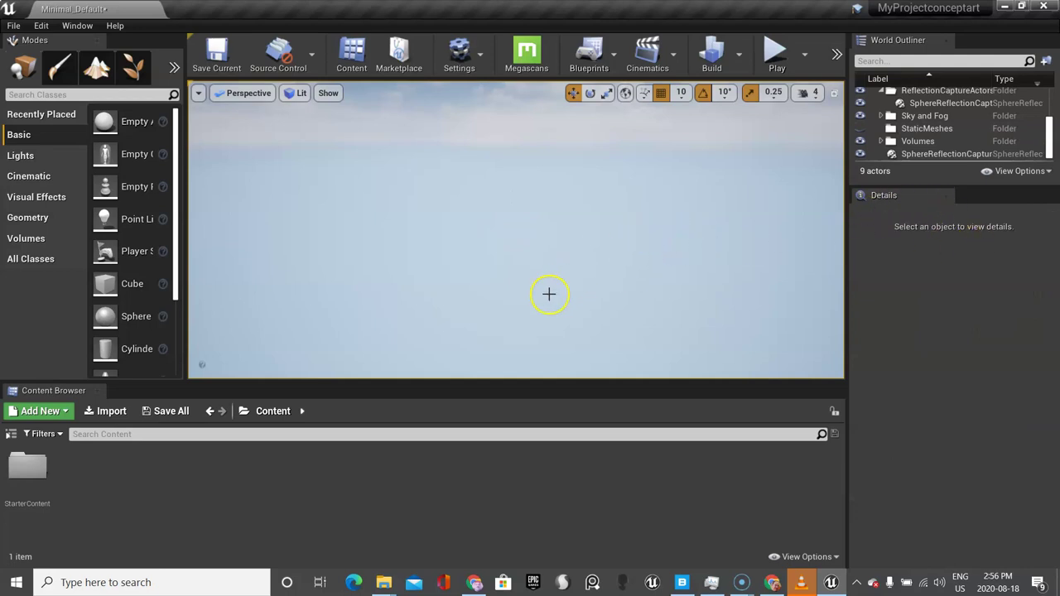
left_click_drag(550, 294, 539, 274)
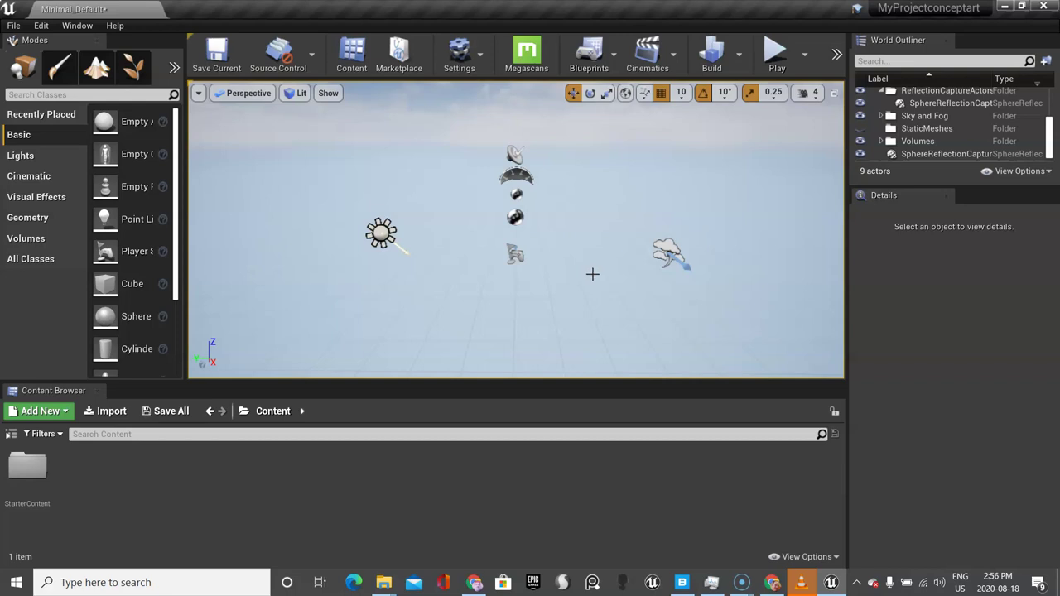
scroll(482, 313, "up", 2)
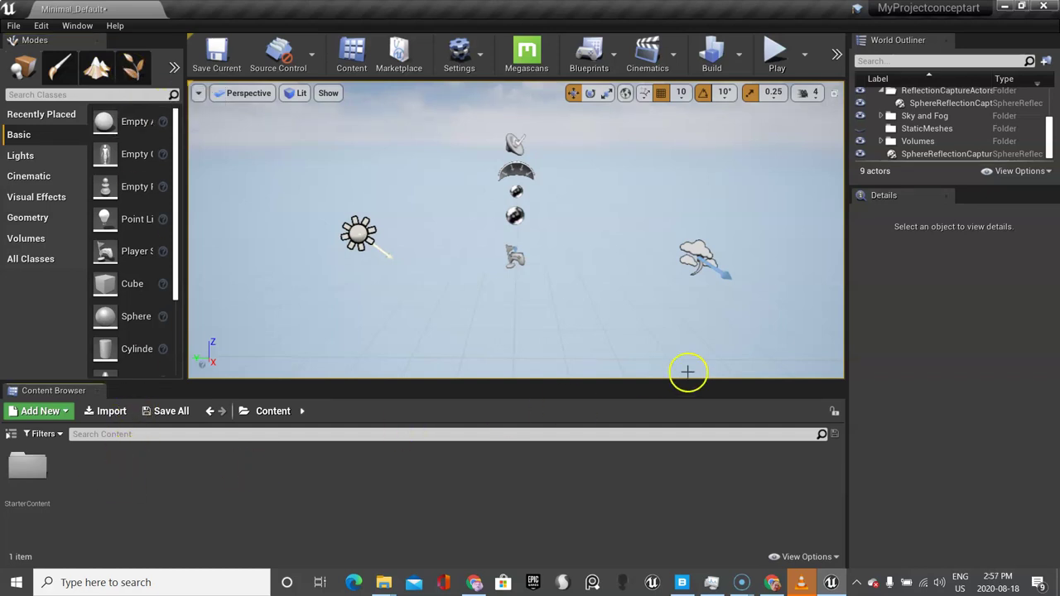
left_click(930, 316)
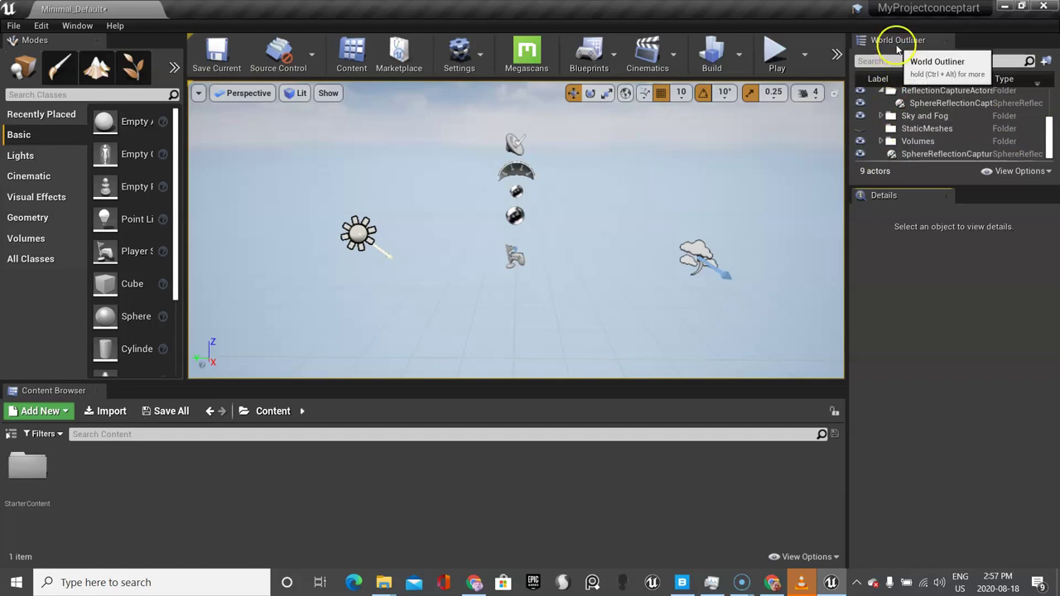
left_click(887, 62)
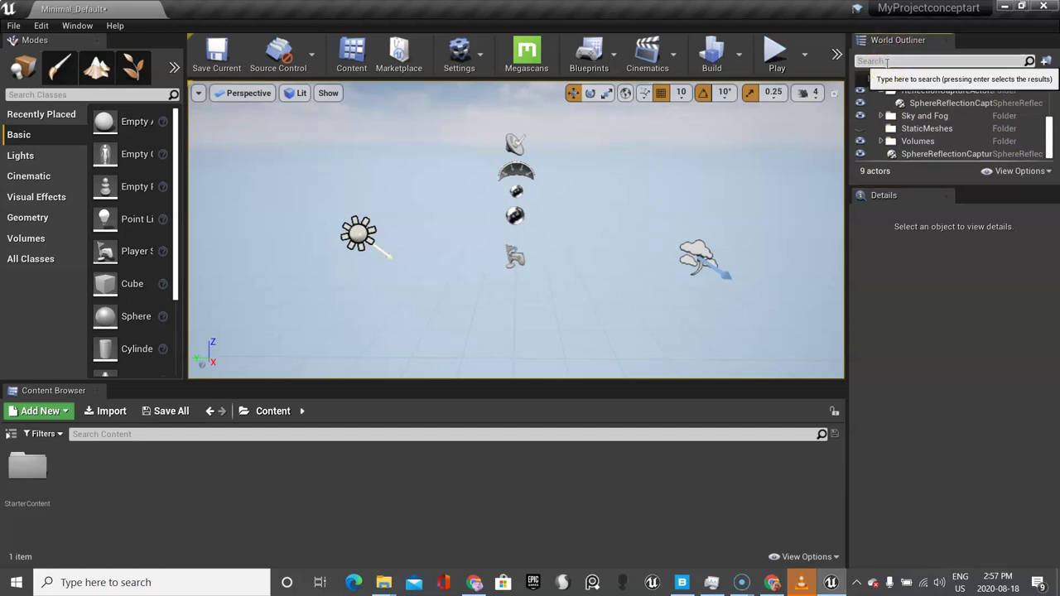
type("sky")
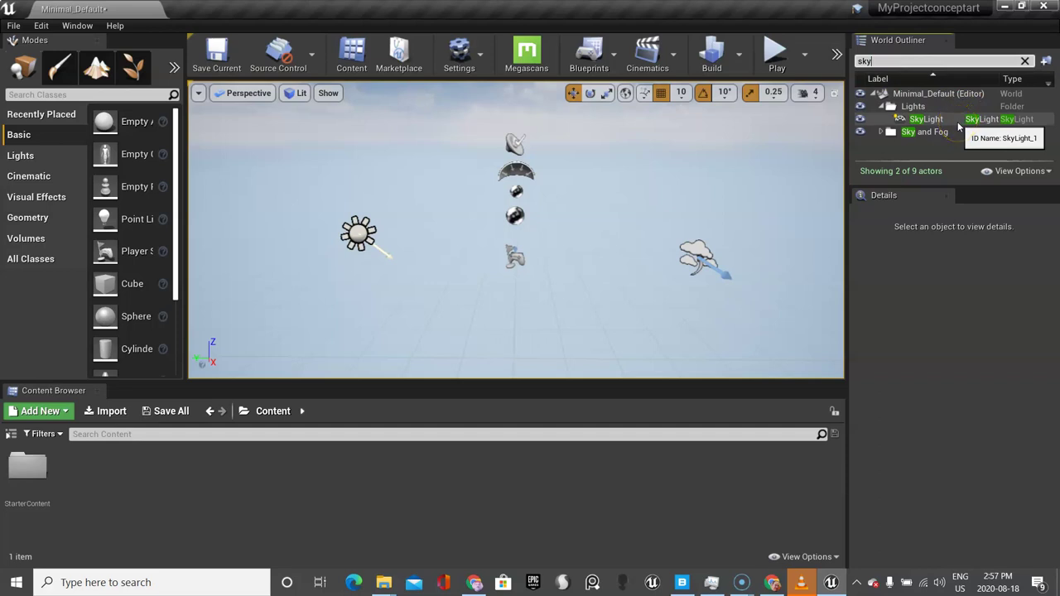
left_click(888, 63)
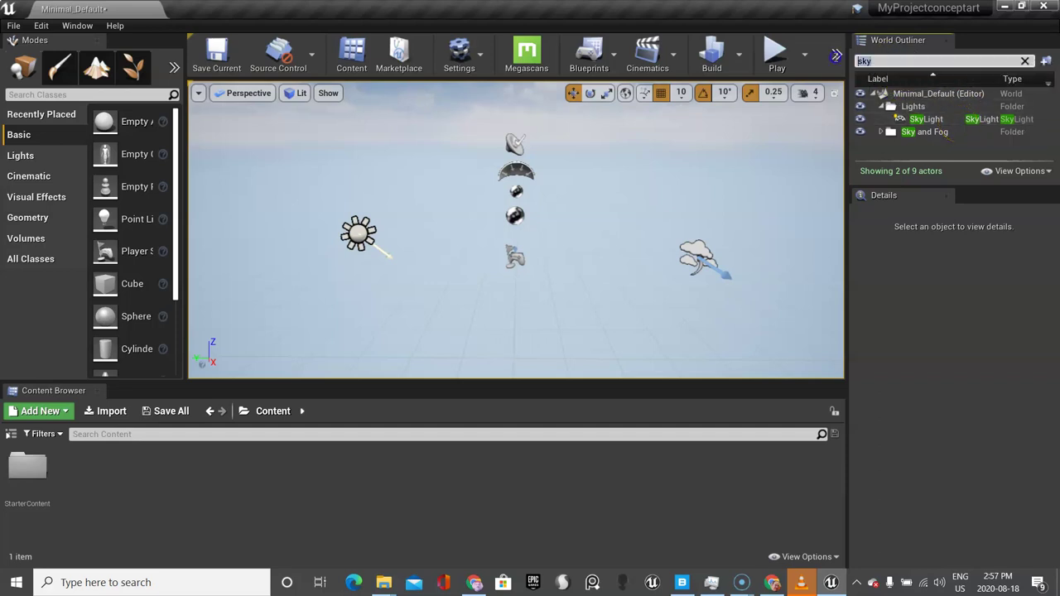
key("BackSpace")
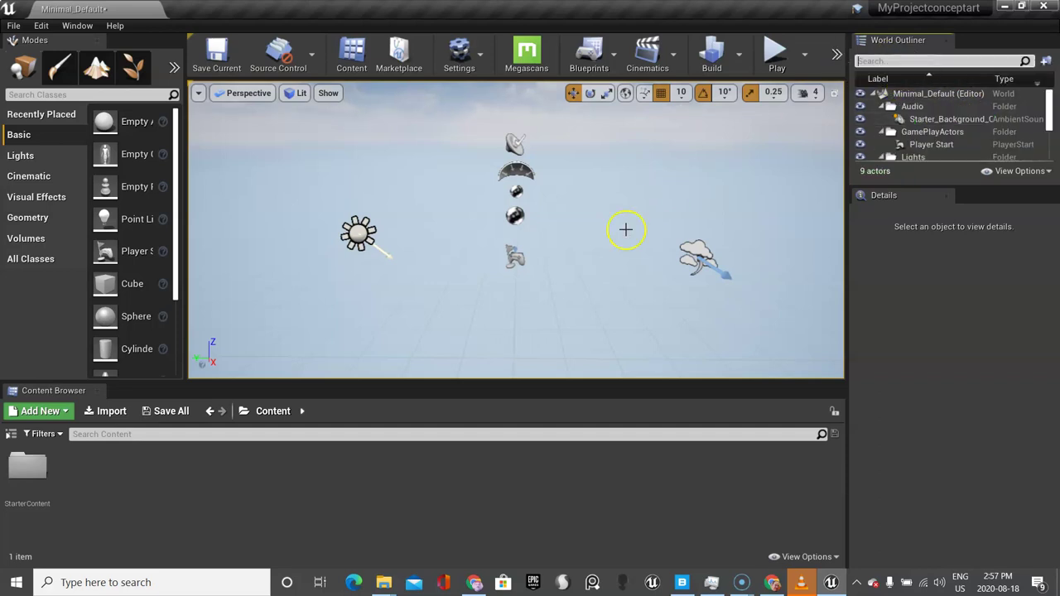